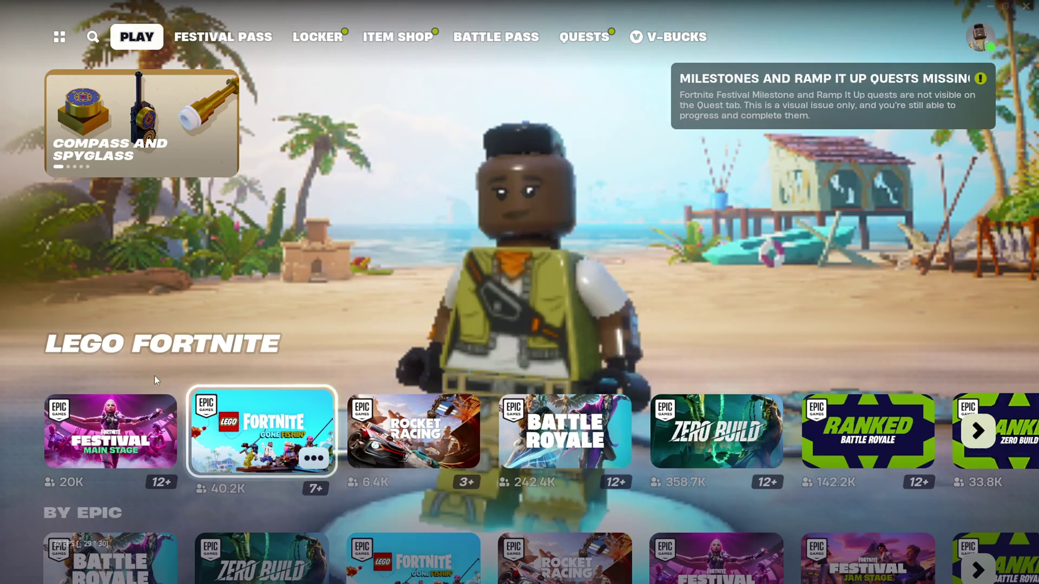
left_click(146, 411)
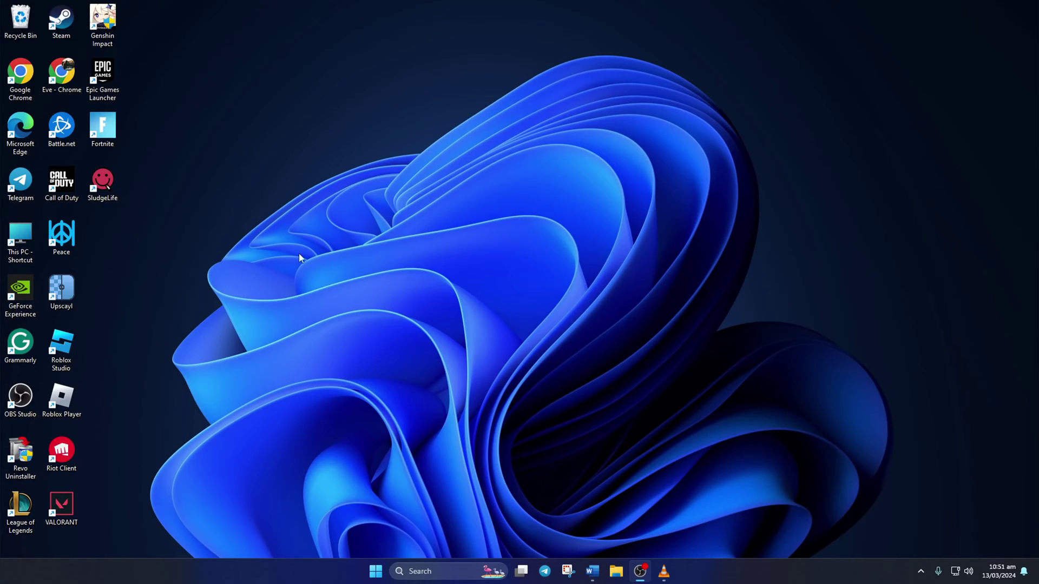
Launch Fortnite from the desktop and open the game's settings
double_click(103, 129)
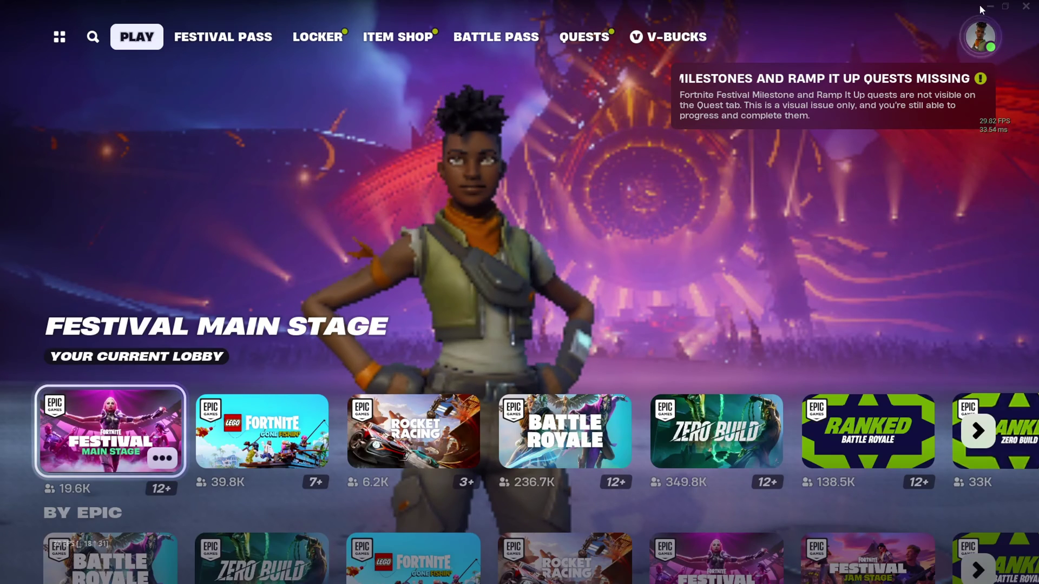
left_click(979, 31)
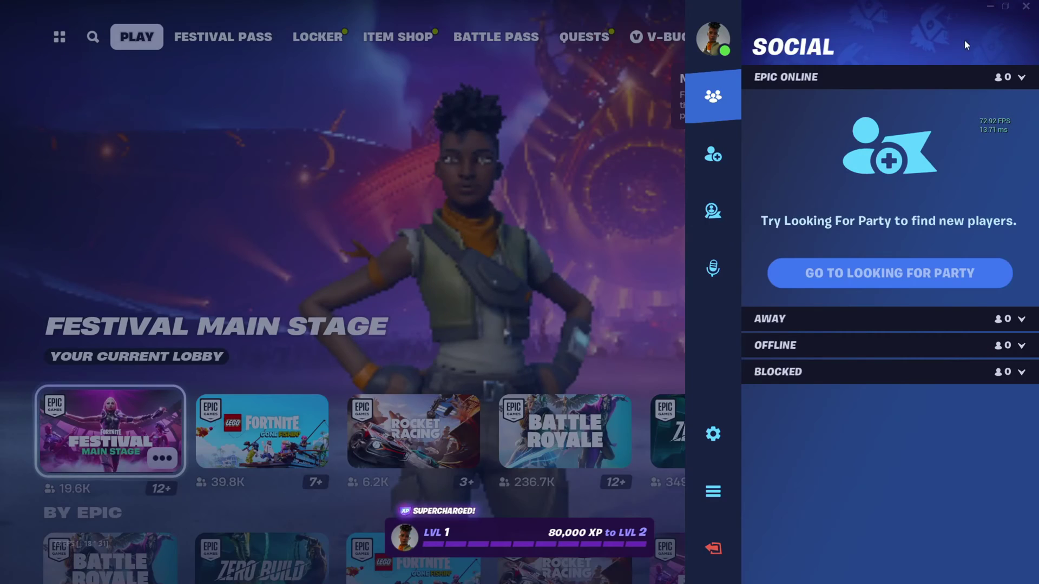
left_click(725, 448)
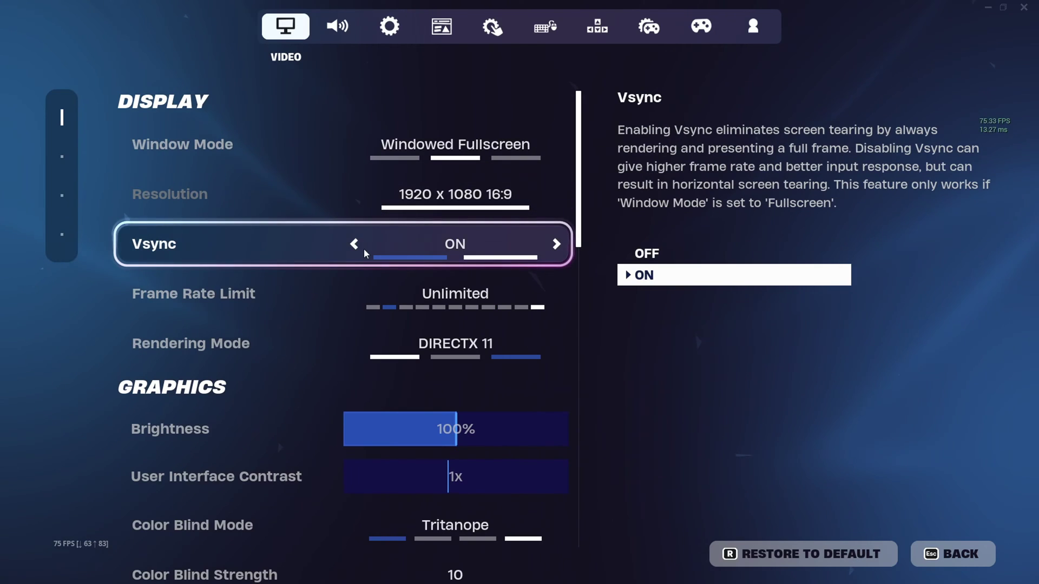
Turn Vsync off and set the frame rate limit to 165 FPS in the video settings
left_click(353, 245)
left_click(557, 294)
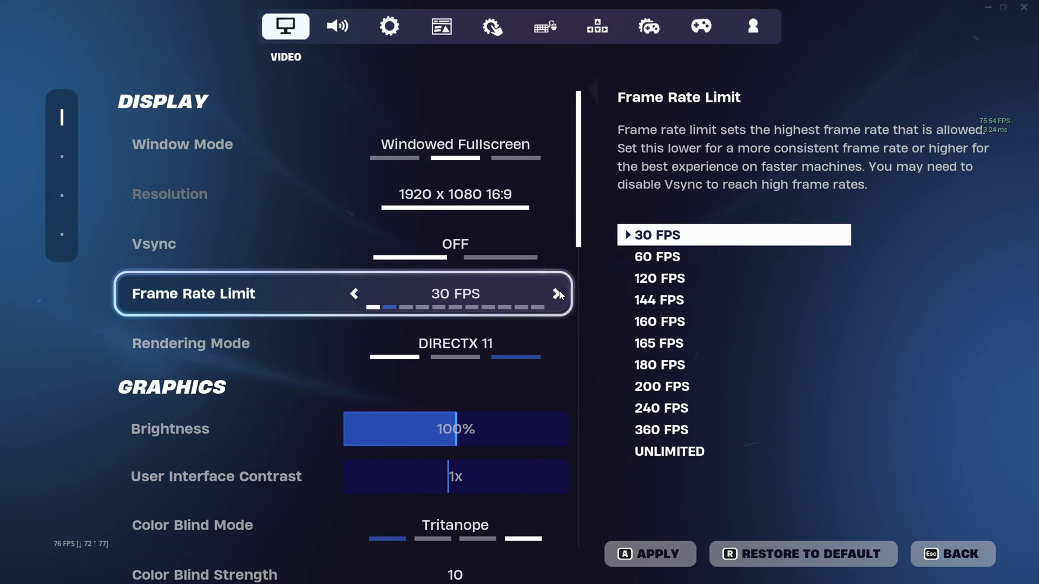
left_click(557, 293)
left_click(558, 294)
left_click(558, 293)
left_click(557, 294)
left_click(557, 294)
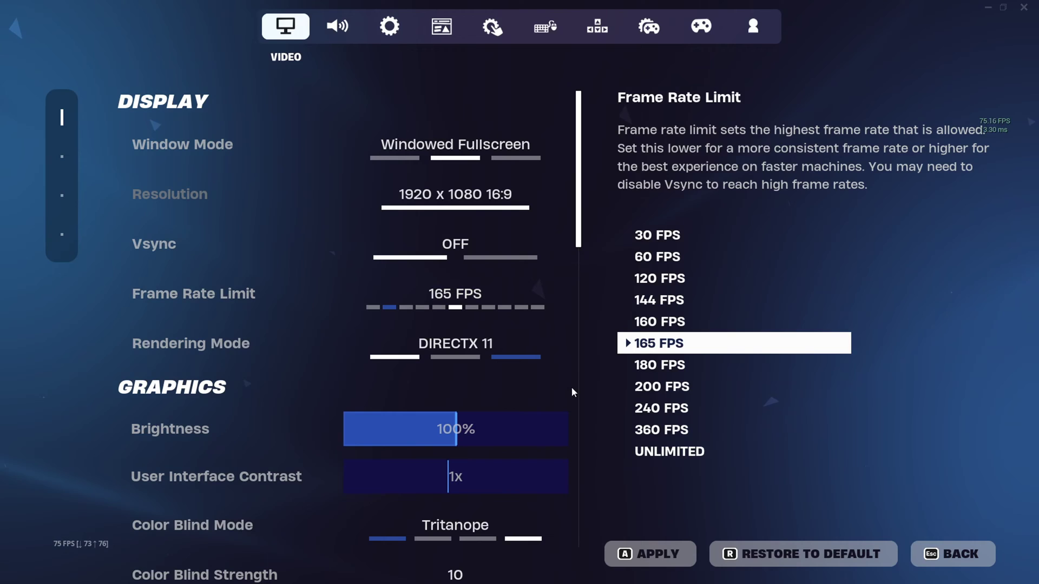
Try the Performance and DirectX 12 rendering modes, then return the rendering mode to DirectX 11
left_click(556, 344)
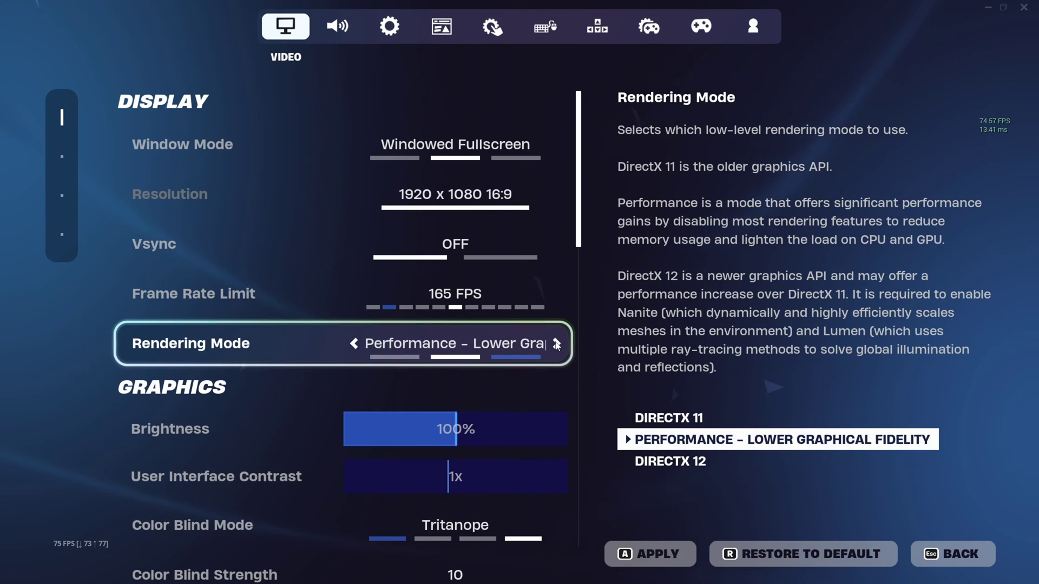
left_click(557, 344)
left_click(556, 344)
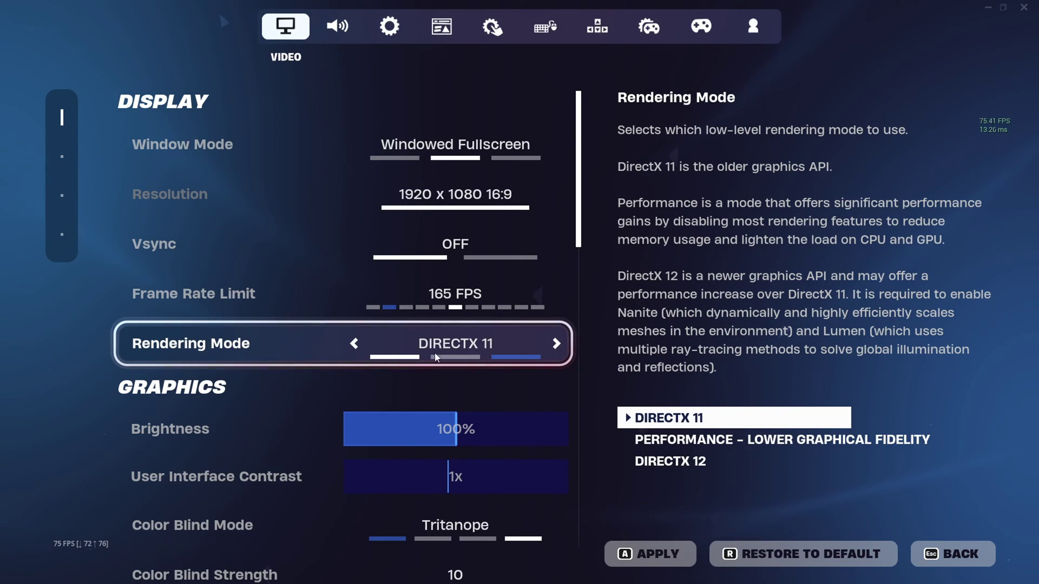
left_click(557, 343)
left_click(557, 343)
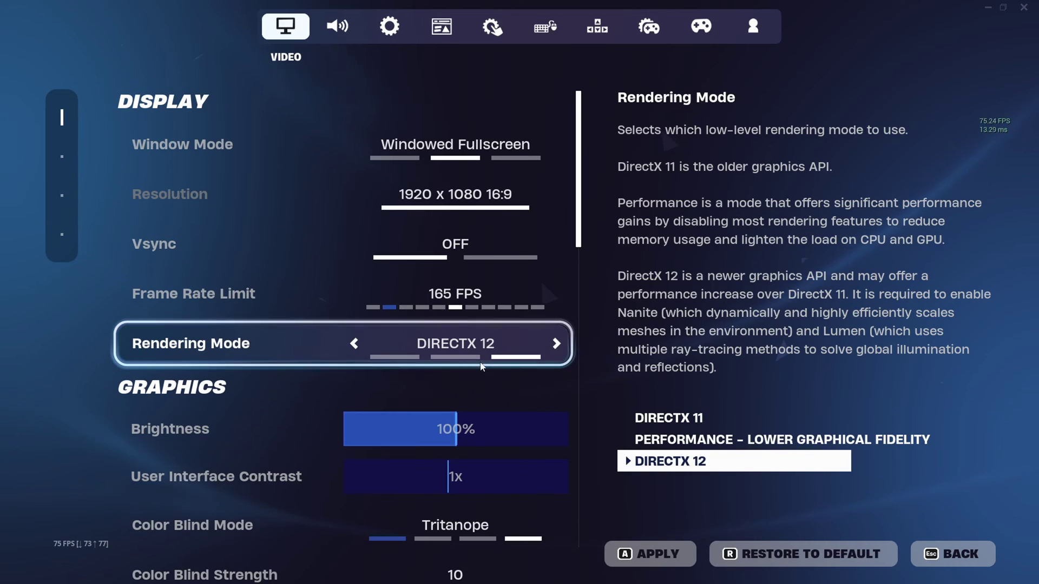
left_click(450, 355)
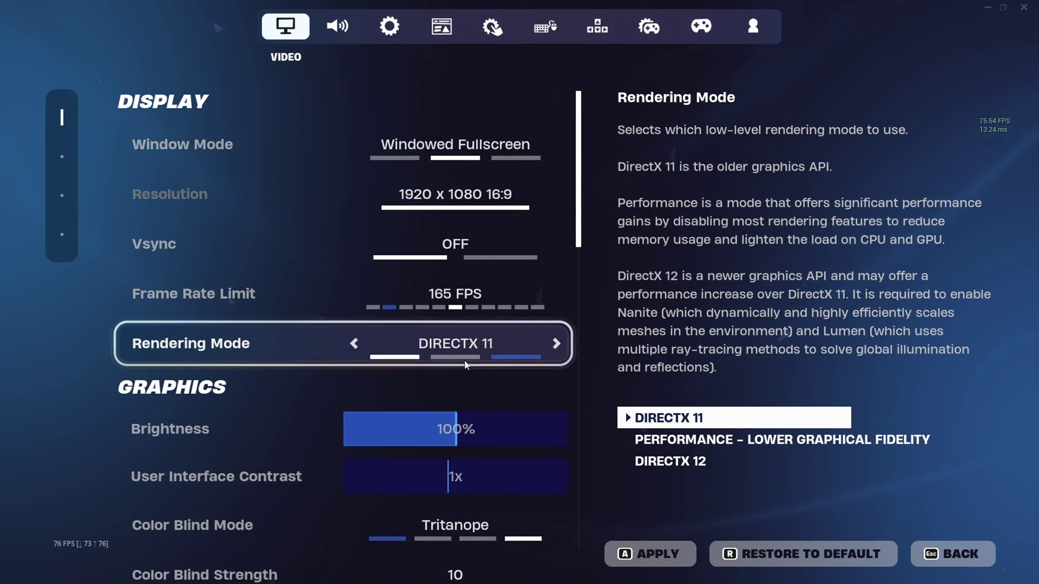
Raise the 3D resolution in the graphics quality settings to 65% or higher
scroll(325, 379, "down", 2)
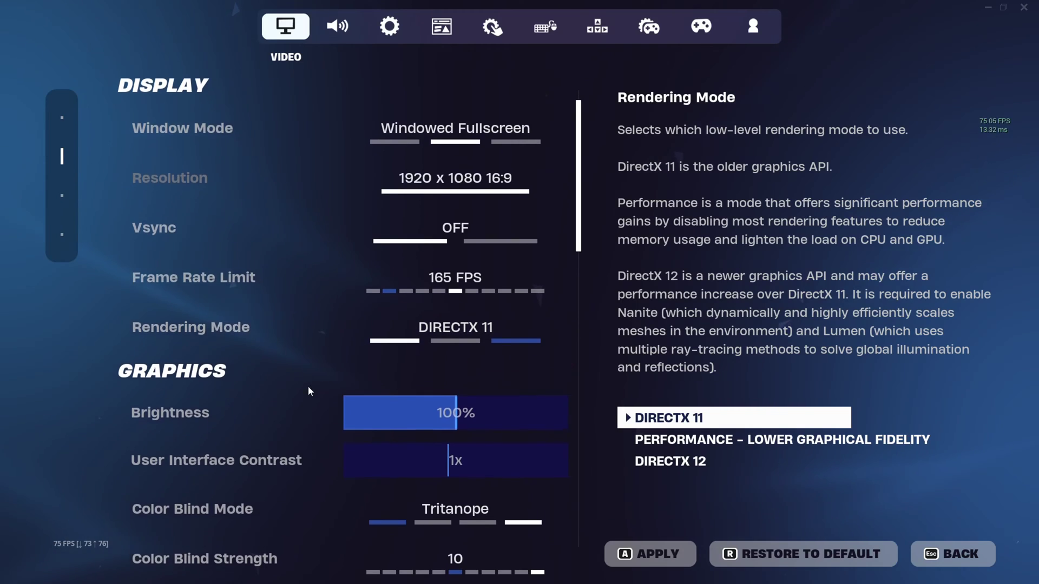
scroll(256, 384, "down", 6)
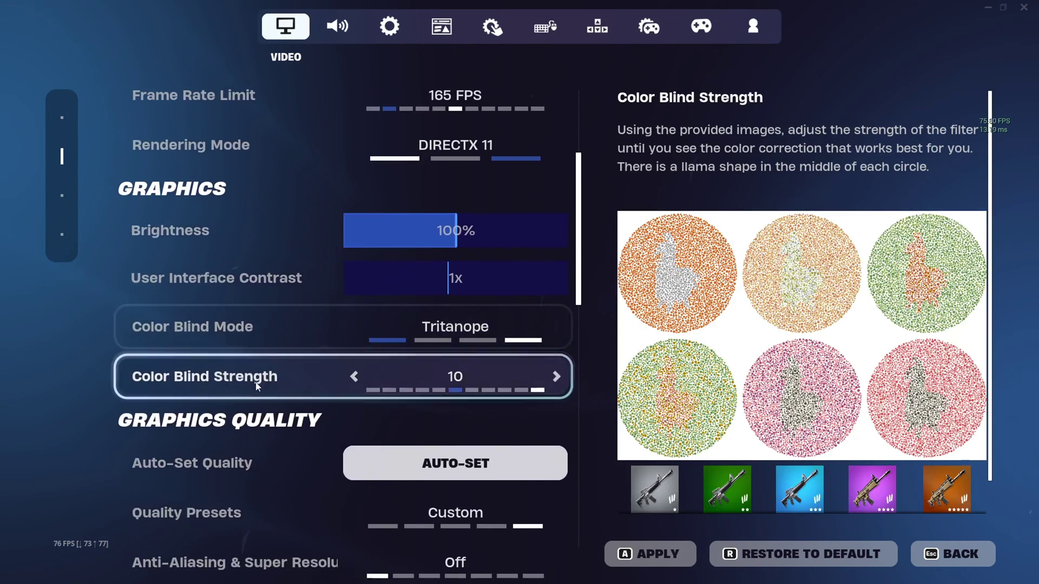
scroll(246, 379, "down", 3)
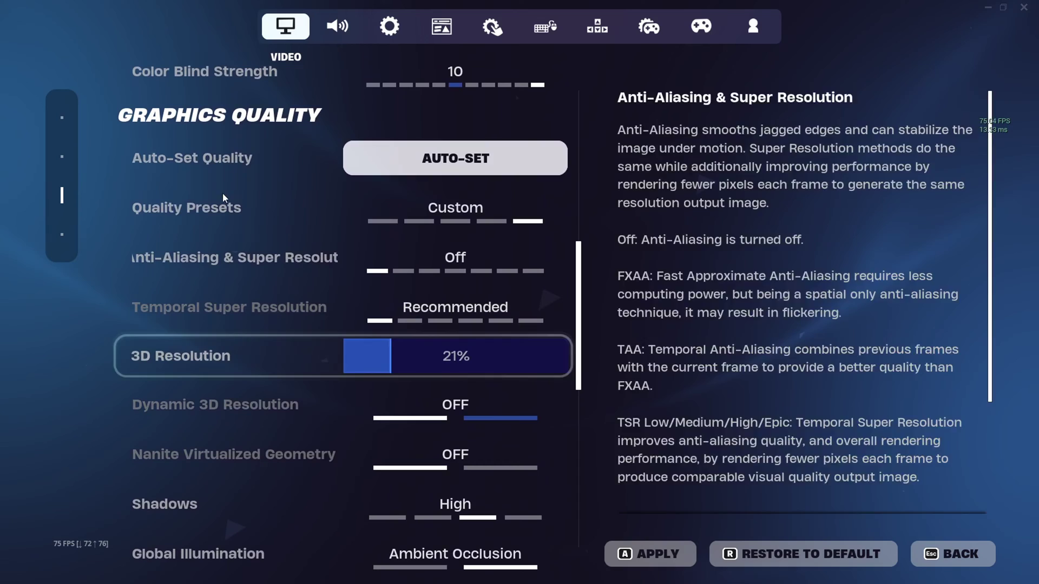
left_click(489, 339)
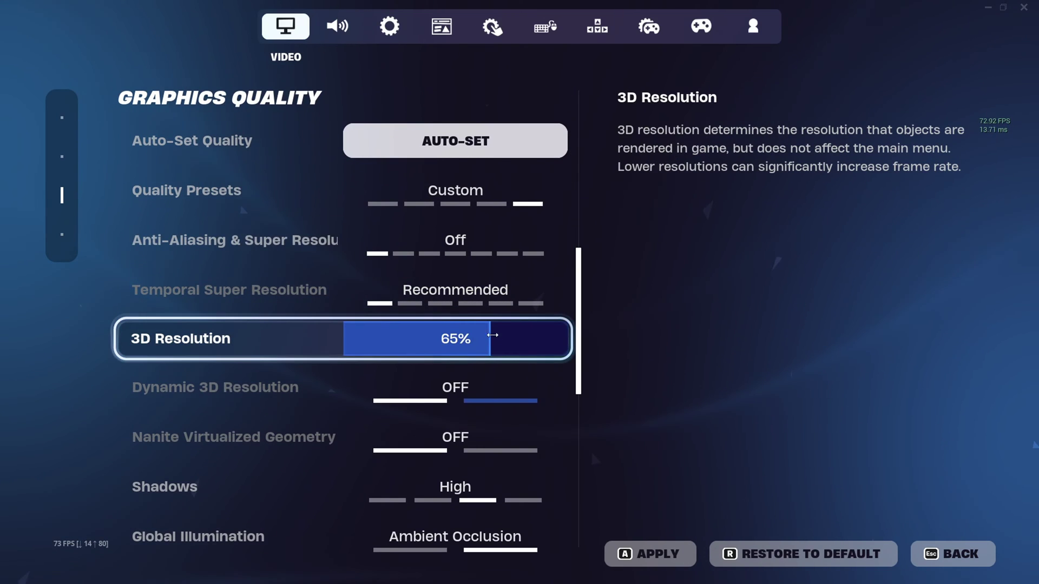
left_click(584, 335)
Raise the texture quality to High and apply the changed video settings
scroll(487, 368, "down", 6)
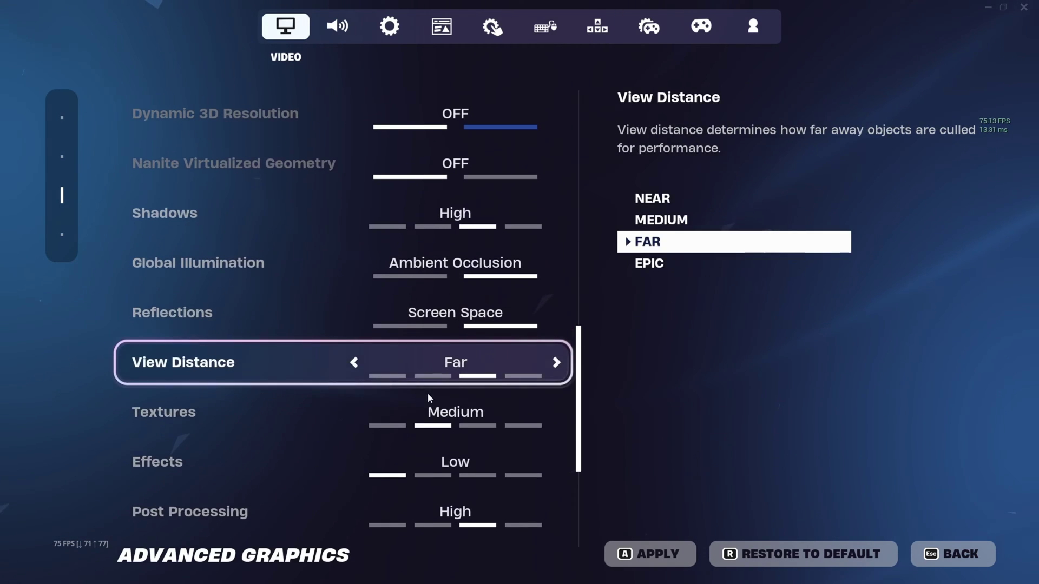
left_click(566, 418)
left_click(566, 418)
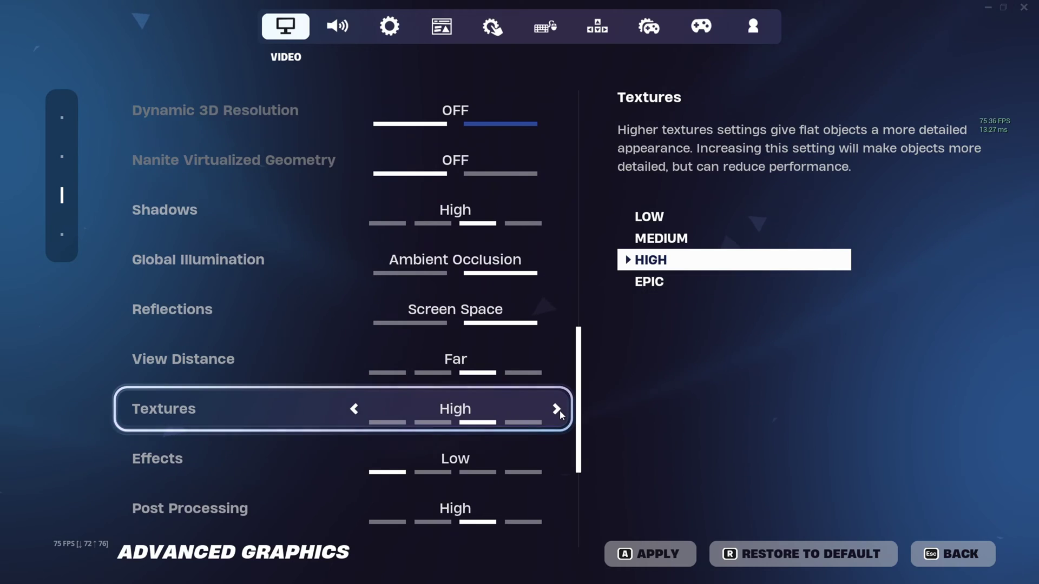
left_click(559, 410)
left_click(654, 554)
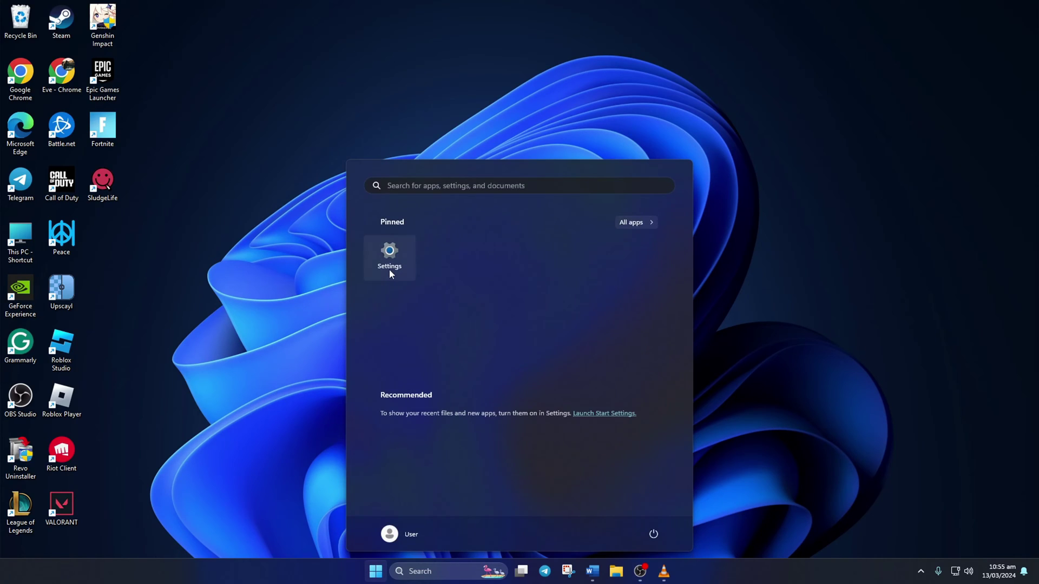
Open the display page of Windows Settings and select display 2
left_click(389, 255)
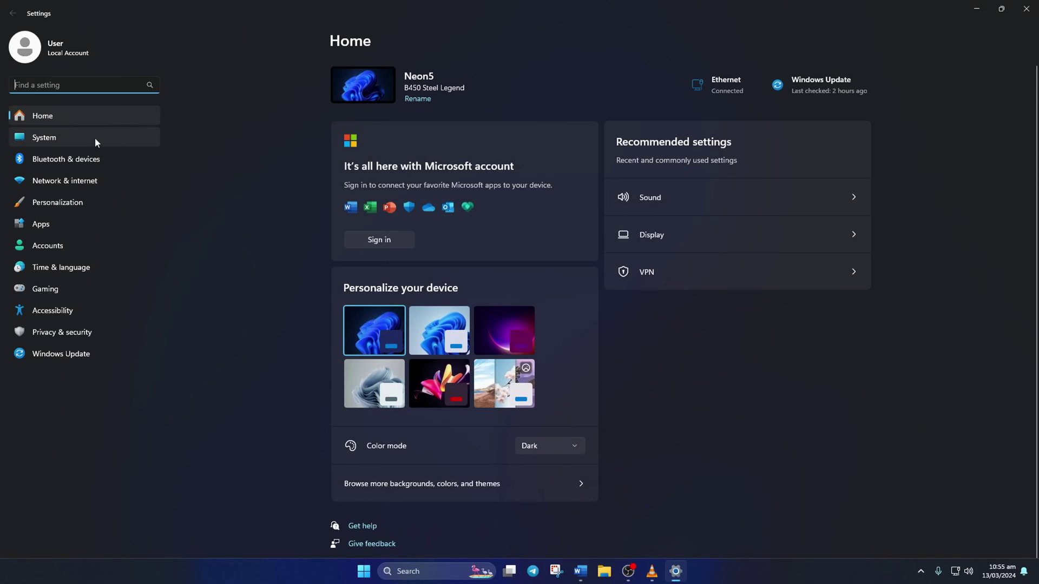
left_click(95, 137)
left_click(447, 153)
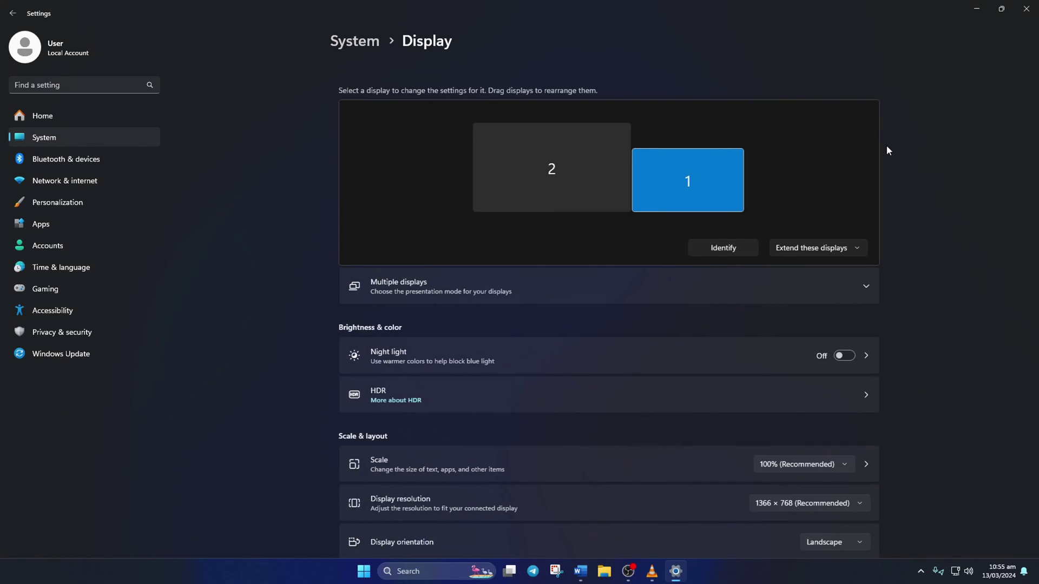
left_click(550, 168)
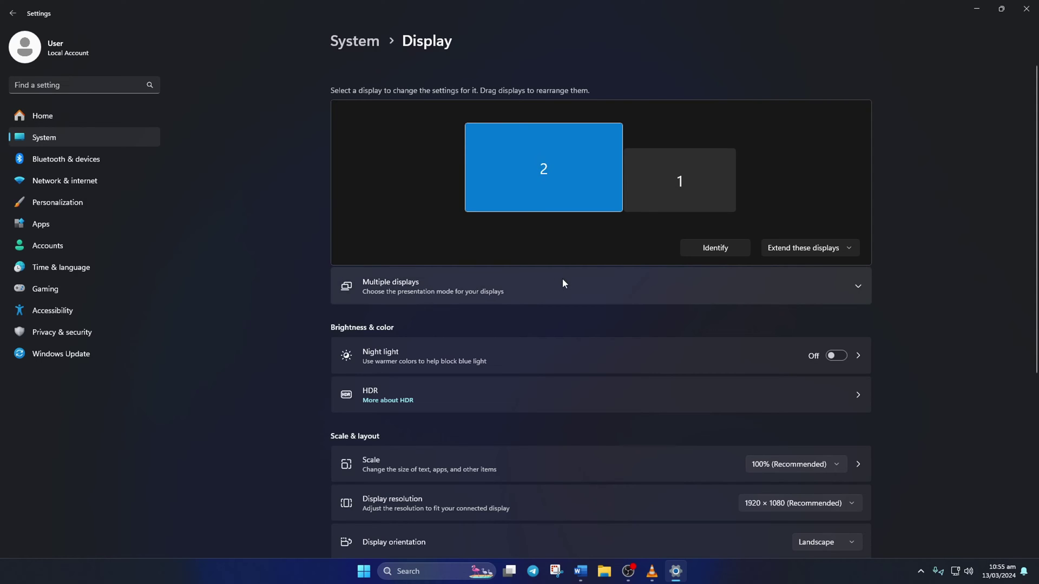
Choose the recommended 100% scale and 1920 × 1080 resolution for display 2, and close Windows Settings
scroll(562, 283, "down", 5)
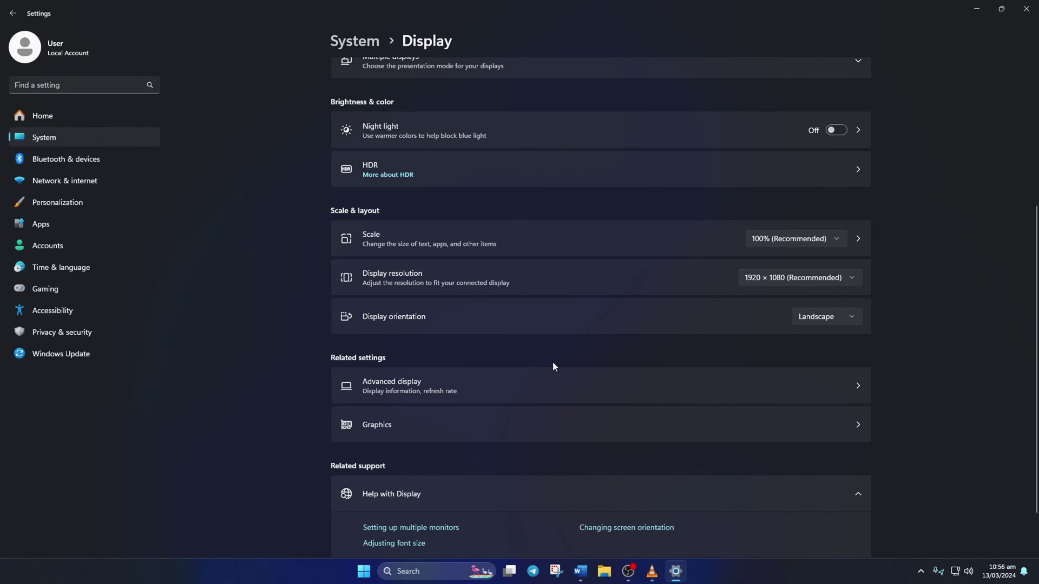
left_click(808, 238)
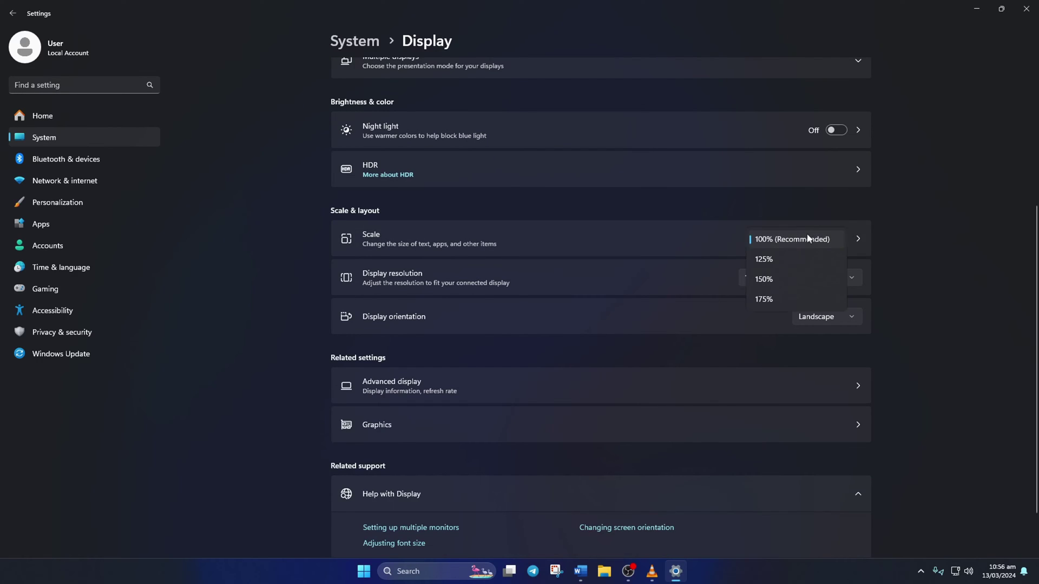
left_click(843, 242)
left_click(824, 273)
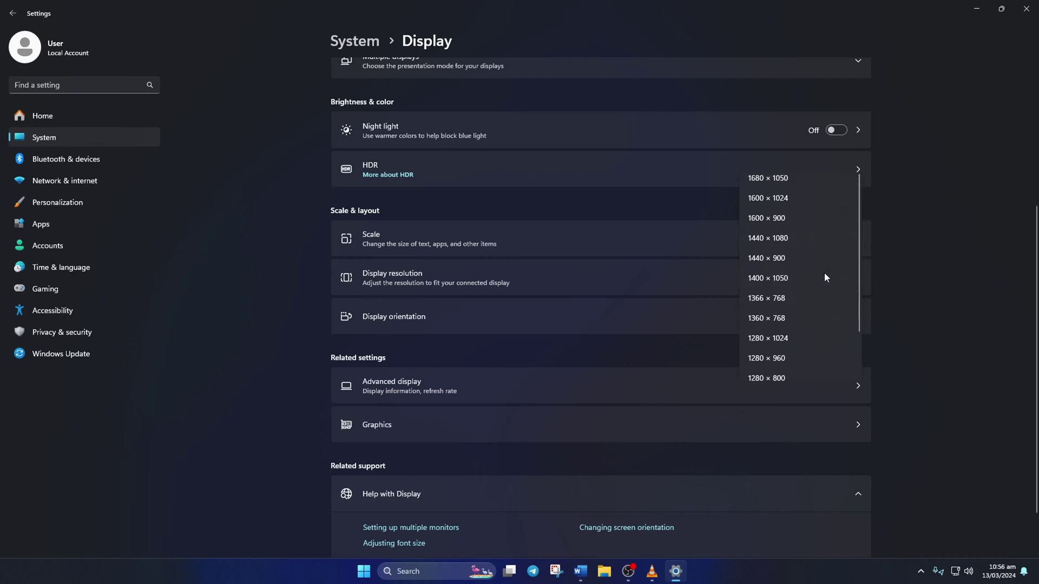
left_click(794, 160)
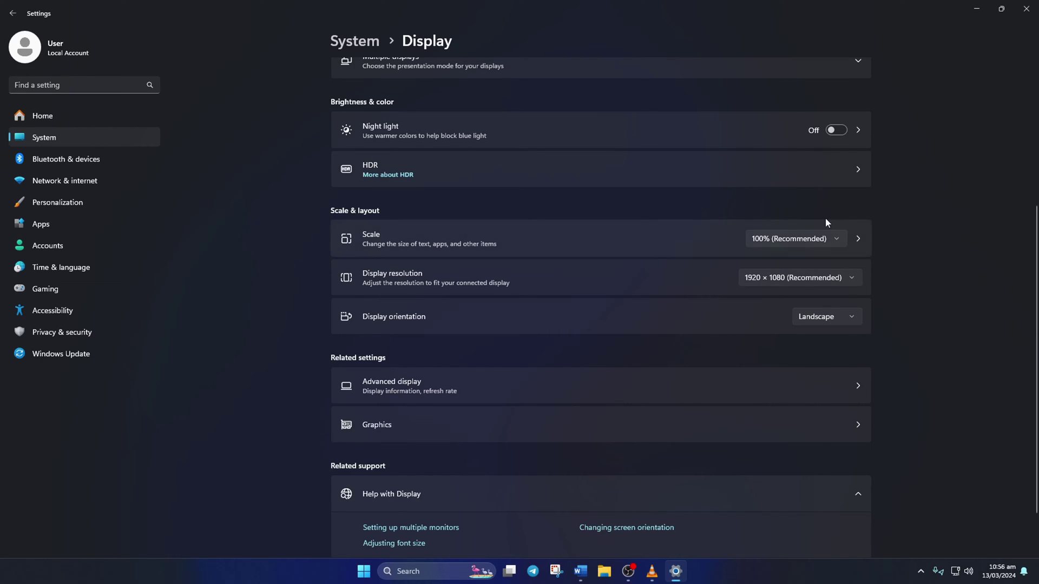
left_click(1027, 8)
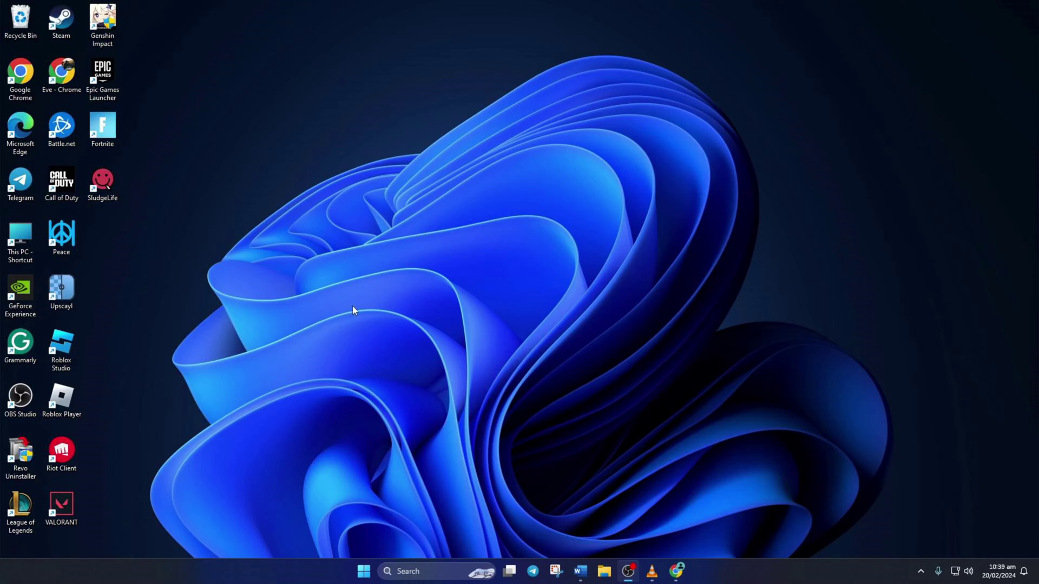
Open the Windows Update page of Windows Settings and check for updates
key("super")
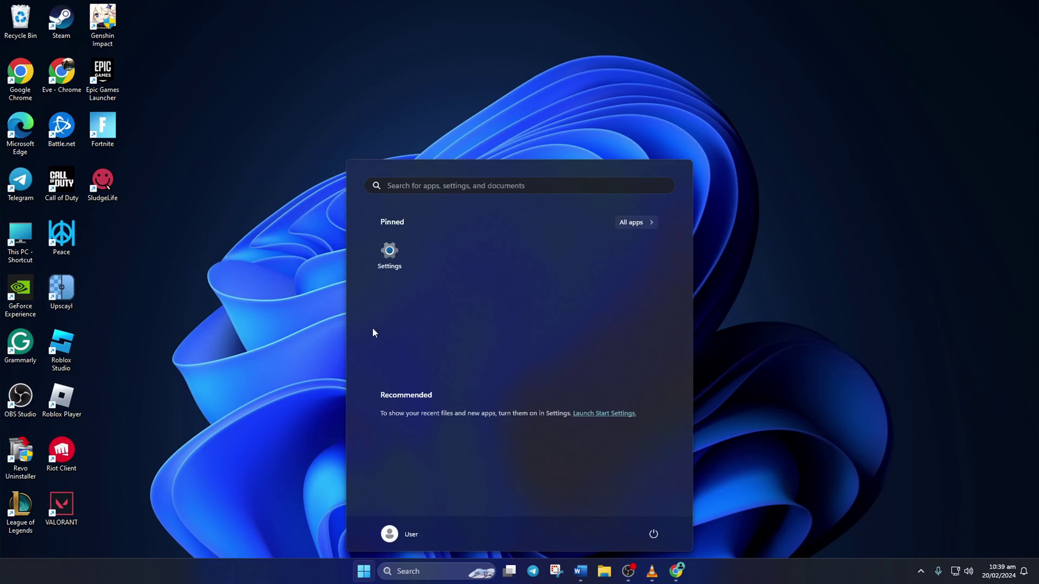
left_click(388, 262)
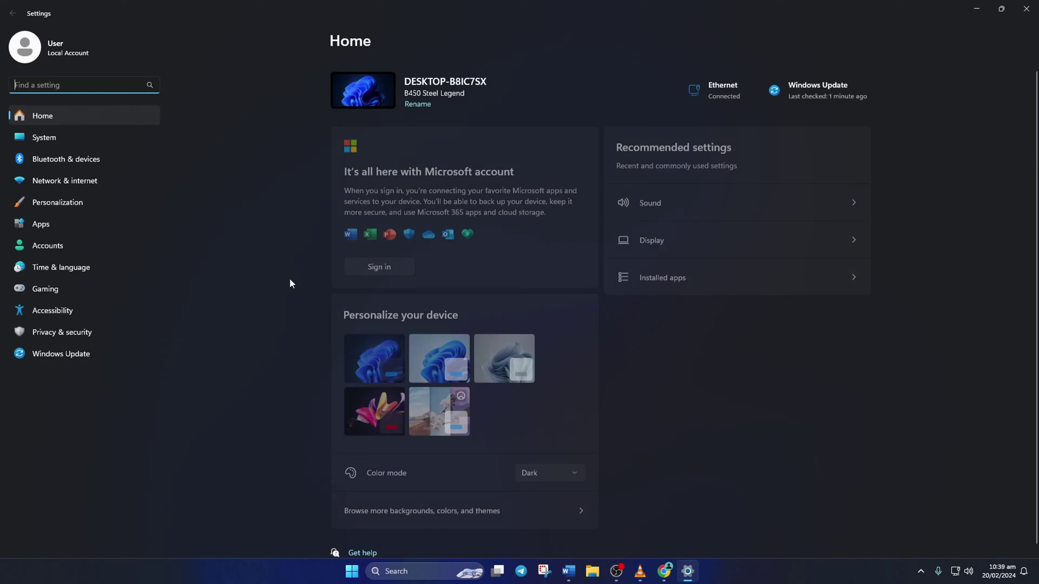
left_click(97, 352)
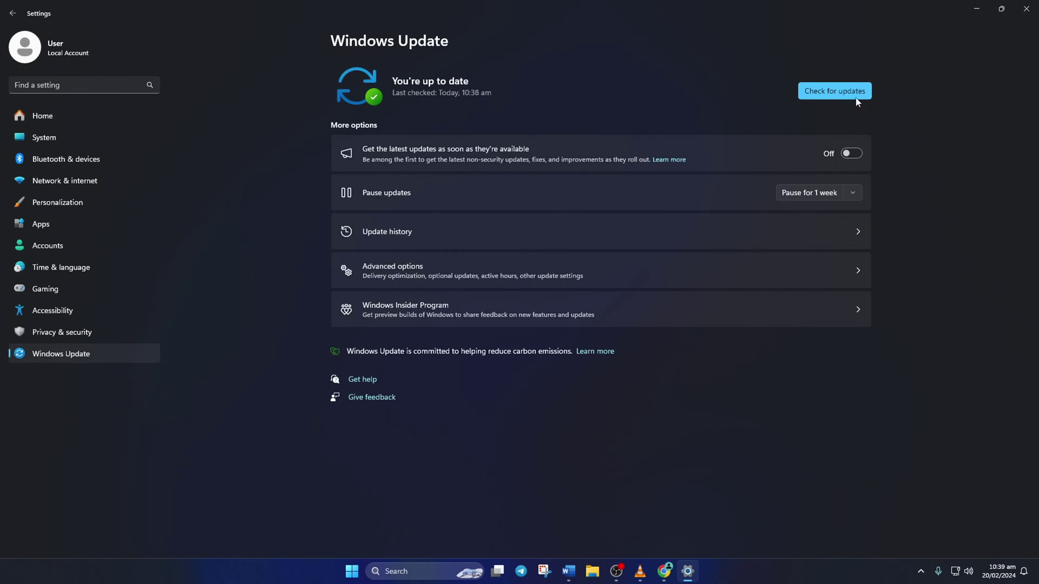
left_click(820, 86)
Find Device Manager through Windows search, open it and maximize its window
left_click(413, 572)
type("device")
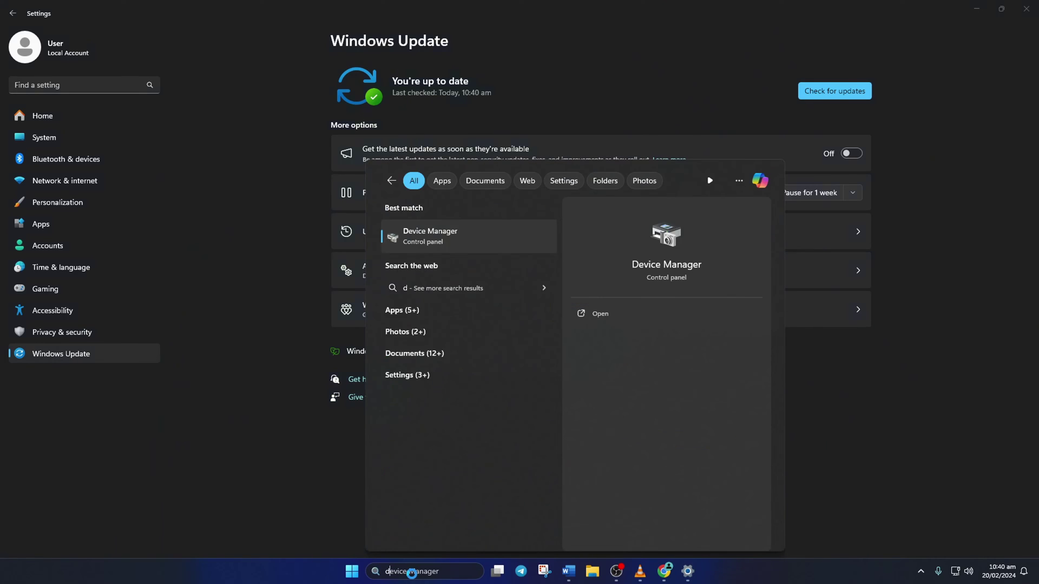
left_click(451, 238)
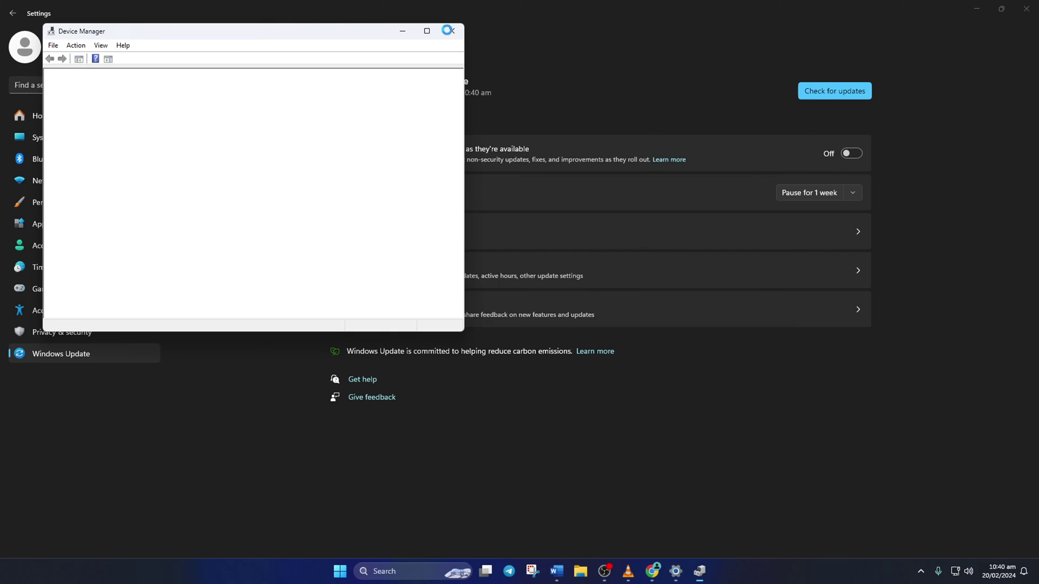
left_click(427, 31)
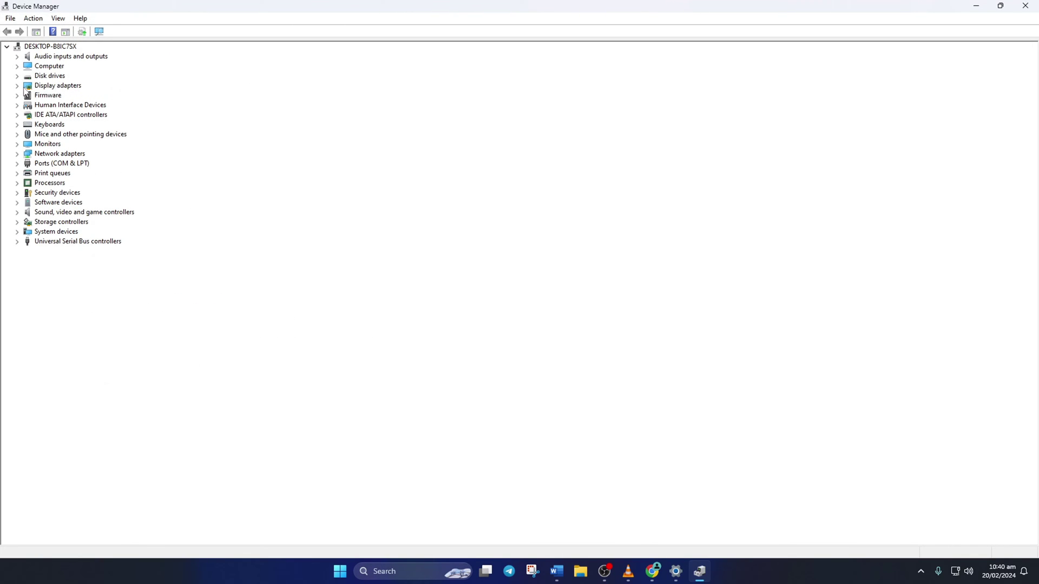
Run an automatic driver update search for the NVIDIA GeForce GTX 1660 SUPER display adapter and close the update wizard
left_click(17, 86)
right_click(102, 98)
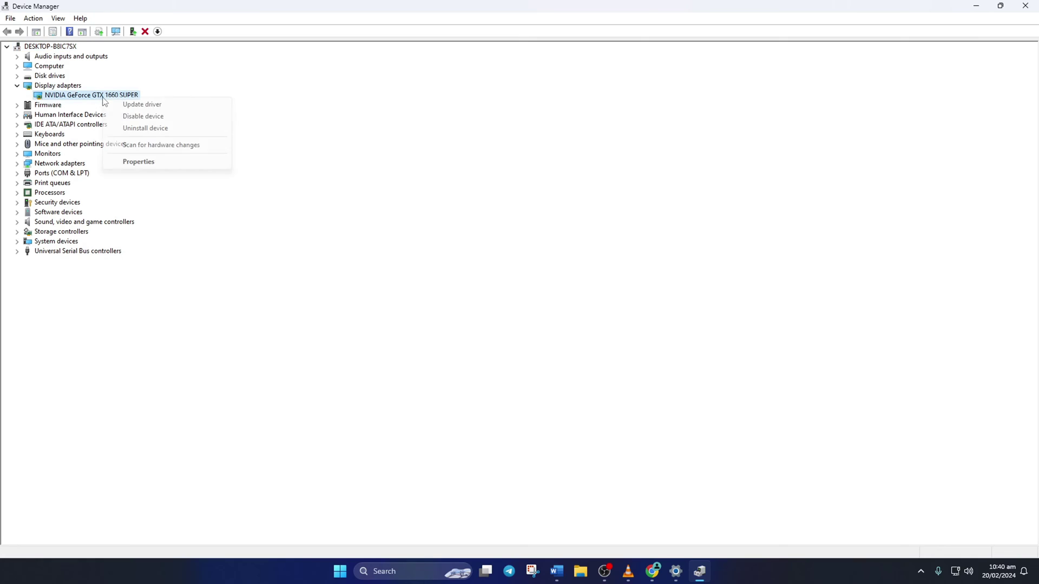
left_click(144, 106)
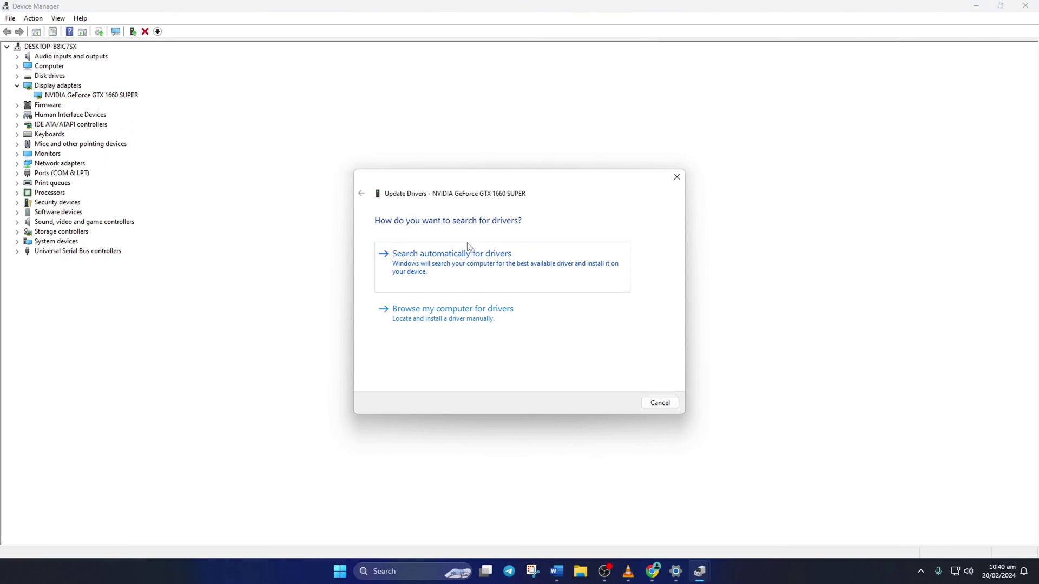
left_click(466, 266)
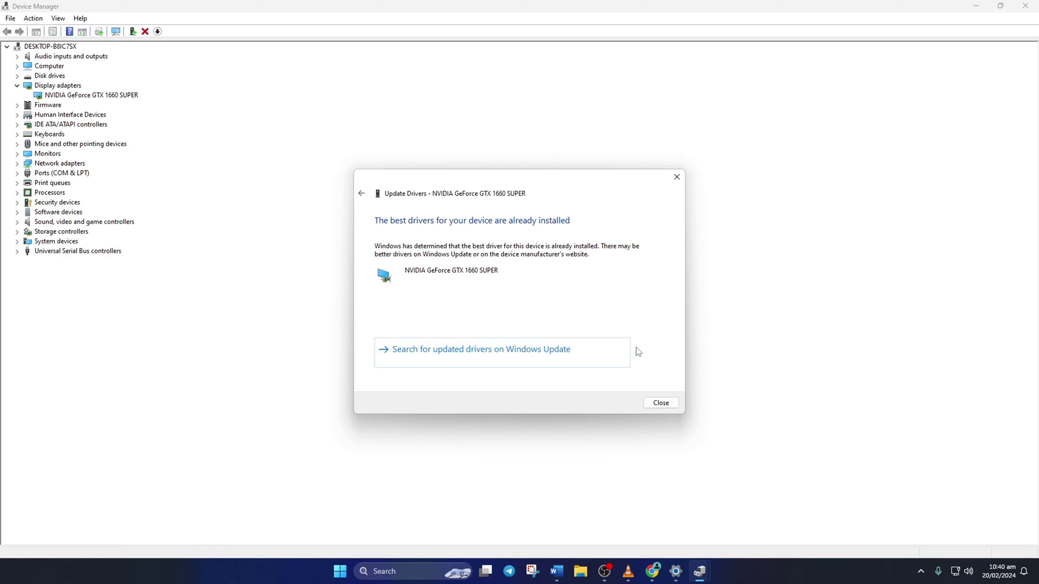
left_click(668, 407)
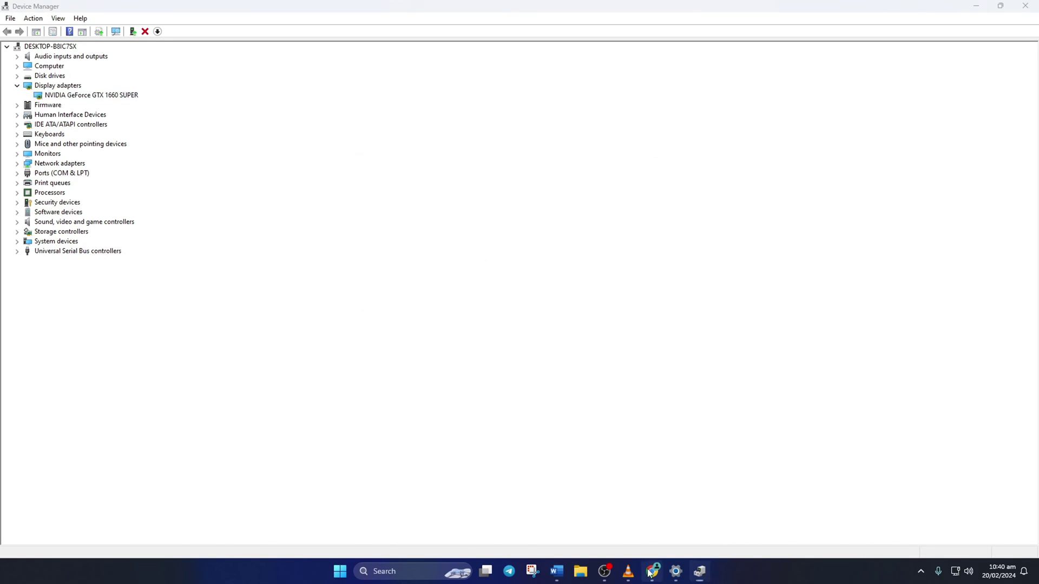
Switch to Chrome and examine the graphics driver download pages of Intel, AMD (Radeon RX 7900M, Windows 11 64-Bit Edition) and NVIDIA
key("alt+Tab")
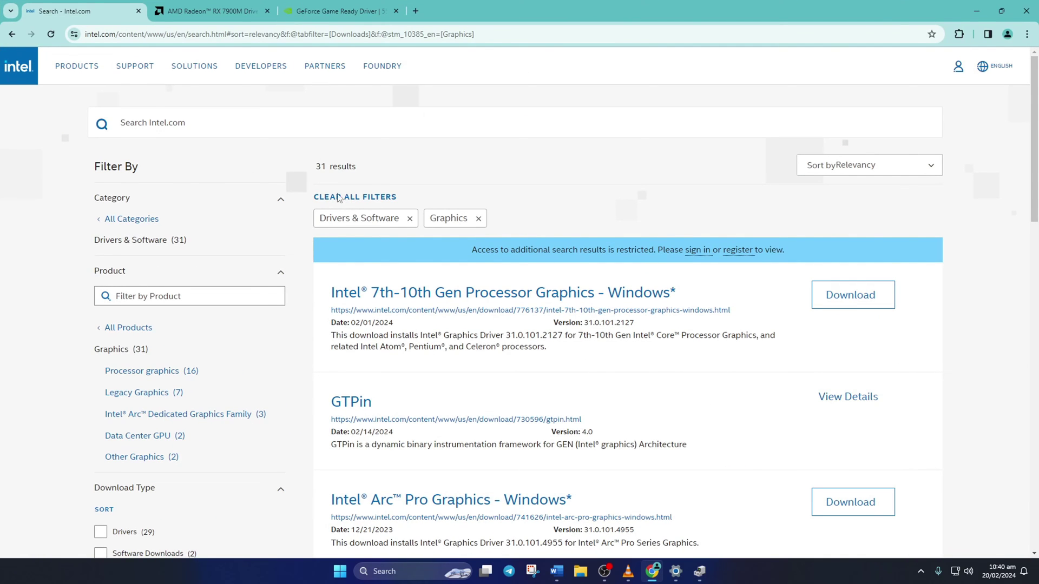
left_click(221, 6)
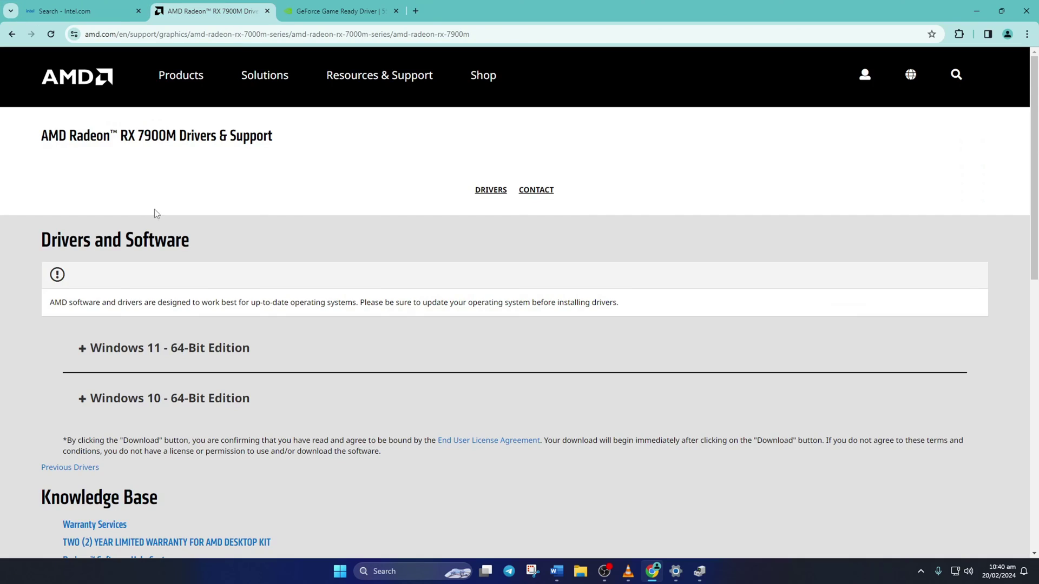
scroll(226, 161, "down", 4)
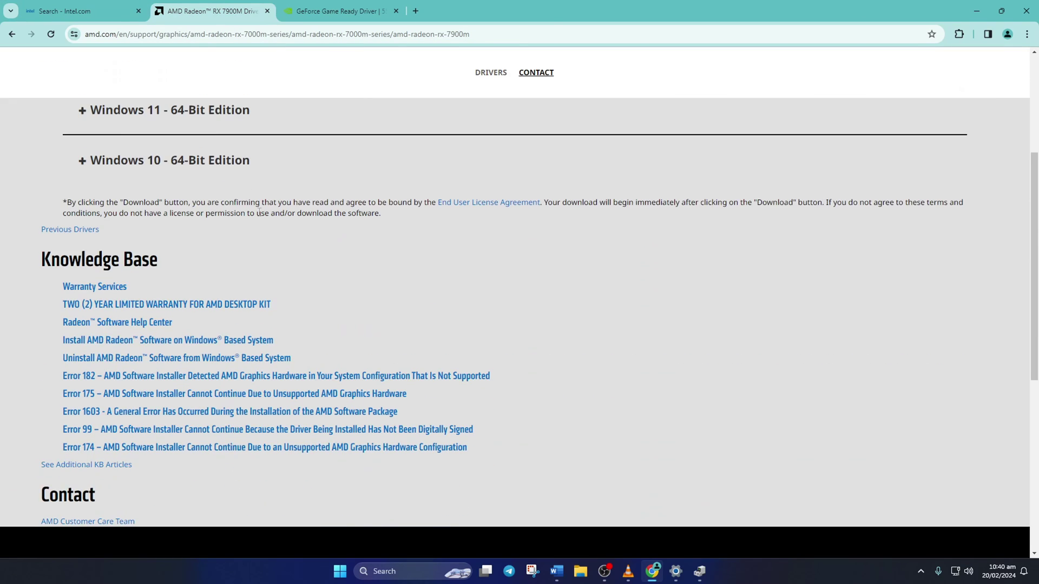
left_click(199, 123)
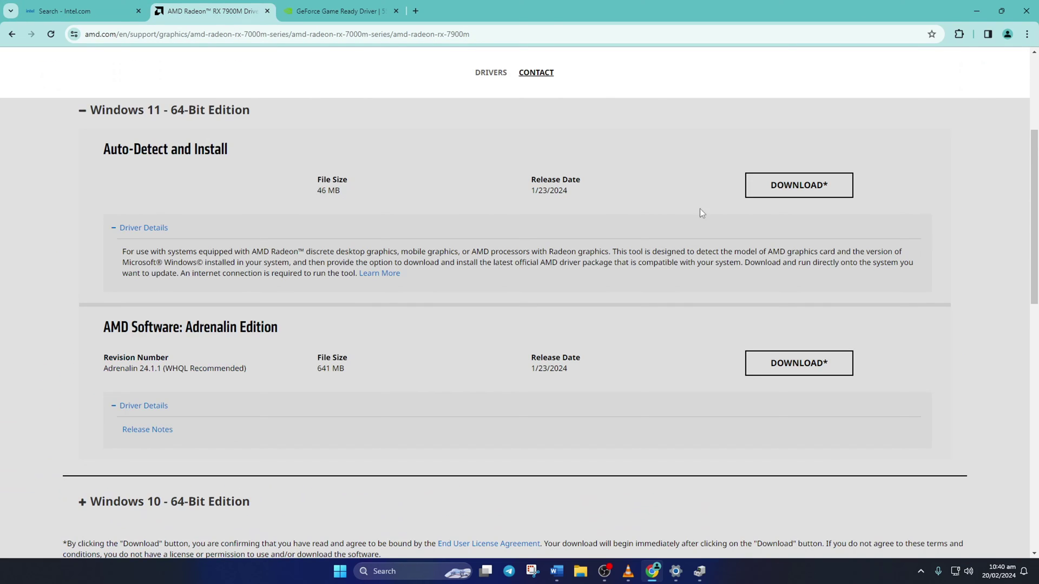
left_click(333, 8)
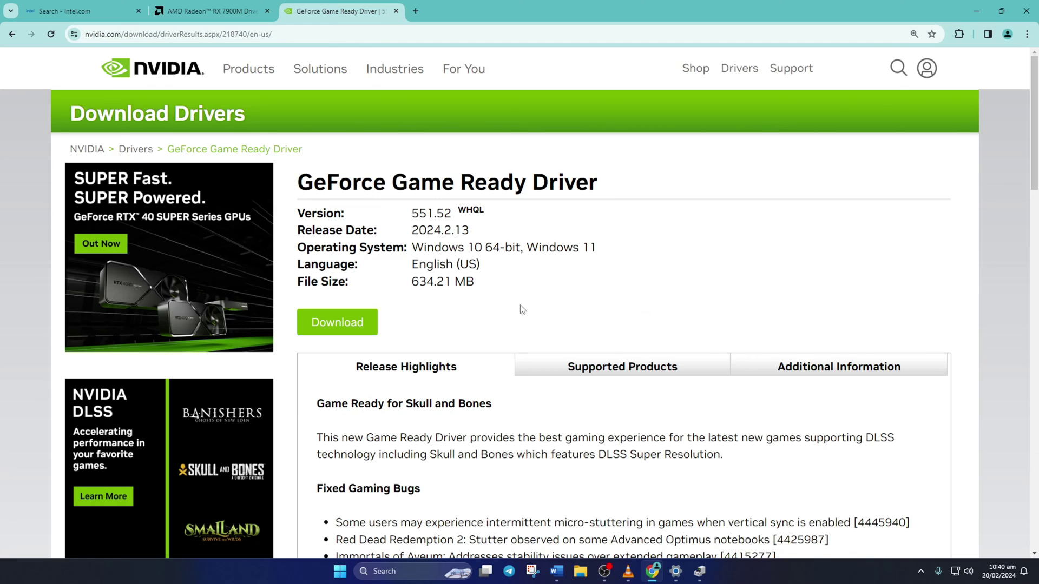
Open the Windows power options
left_click(341, 570)
left_click(654, 534)
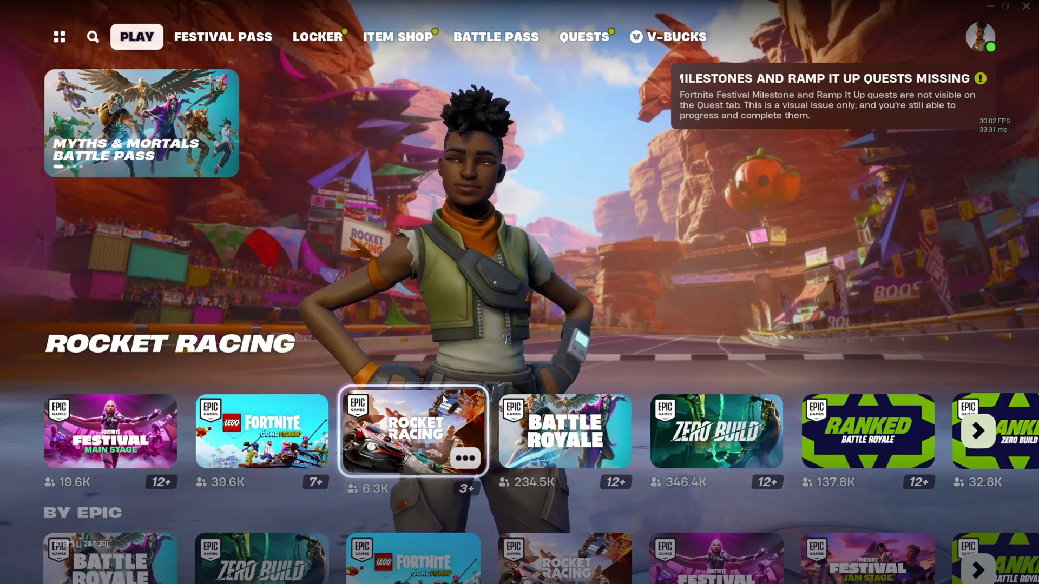
In the Fortnite lobby, examine the graphics of the LEGO Fortnite, Battle Royale, Zero Build, Ranked Battle Royale and Festival Main Stage modes
left_click(274, 426)
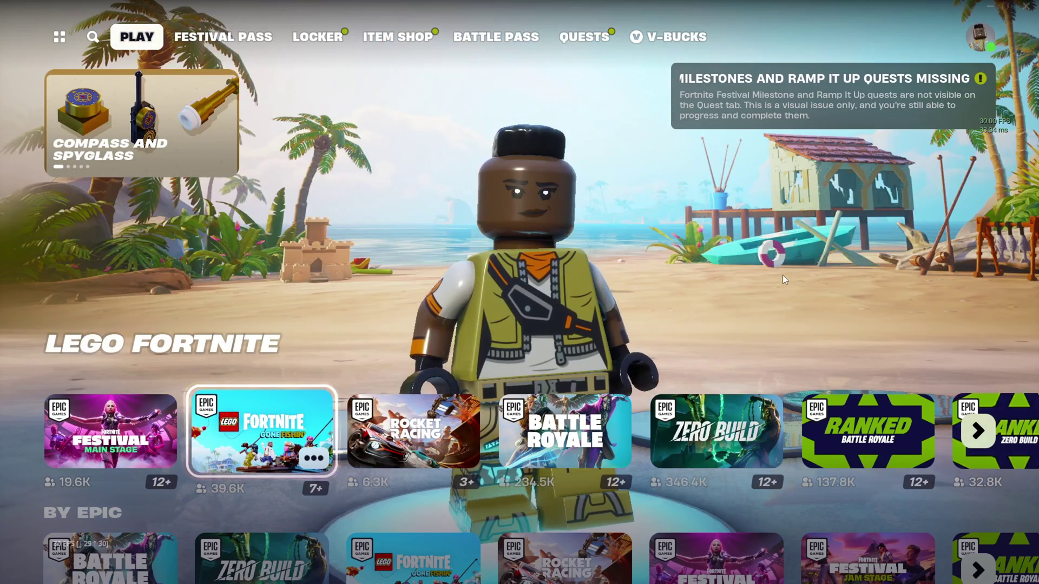
left_click(591, 433)
left_click(714, 427)
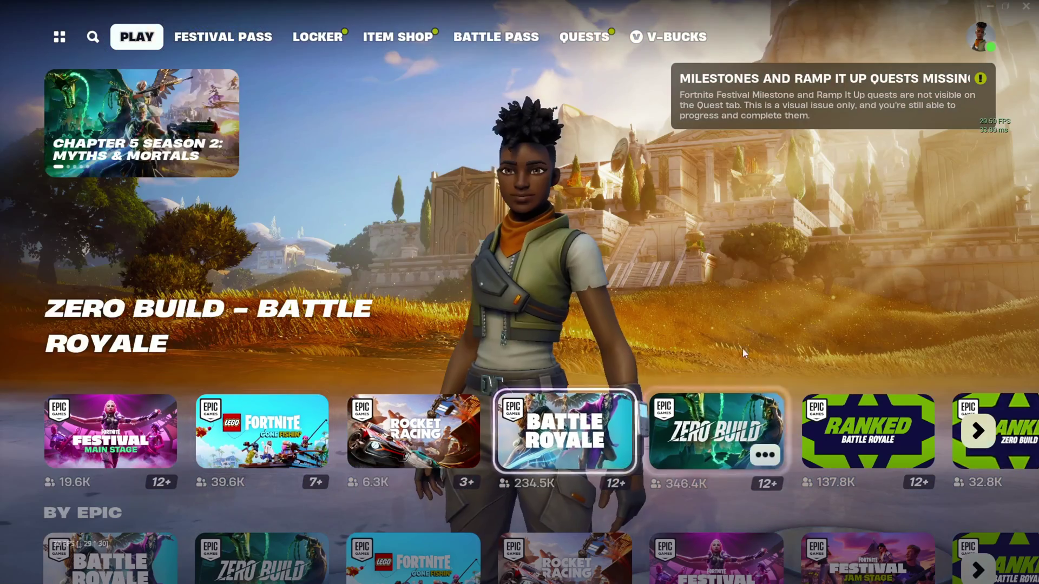
left_click(848, 426)
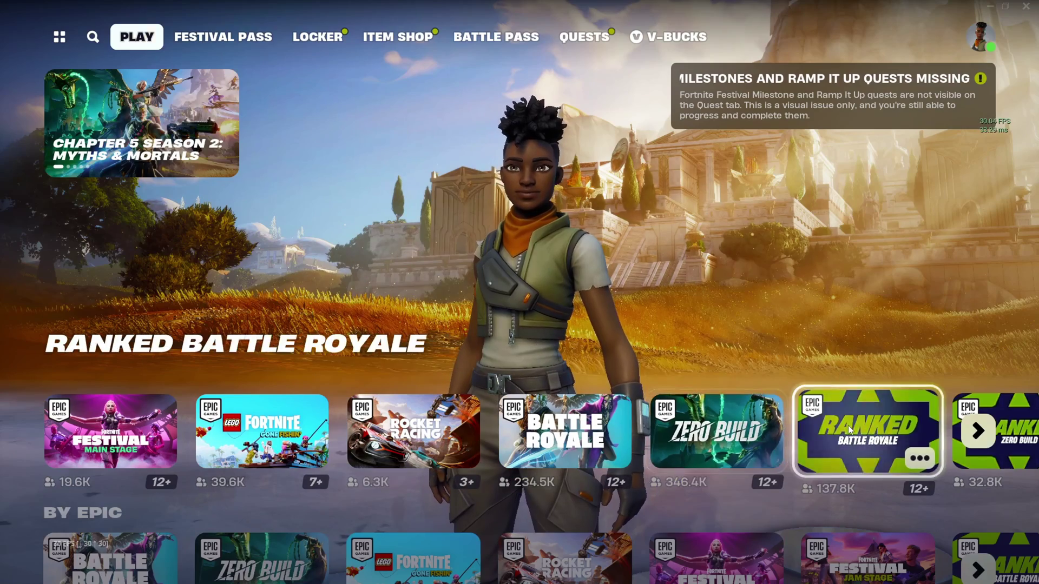
left_click(565, 433)
left_click(231, 452)
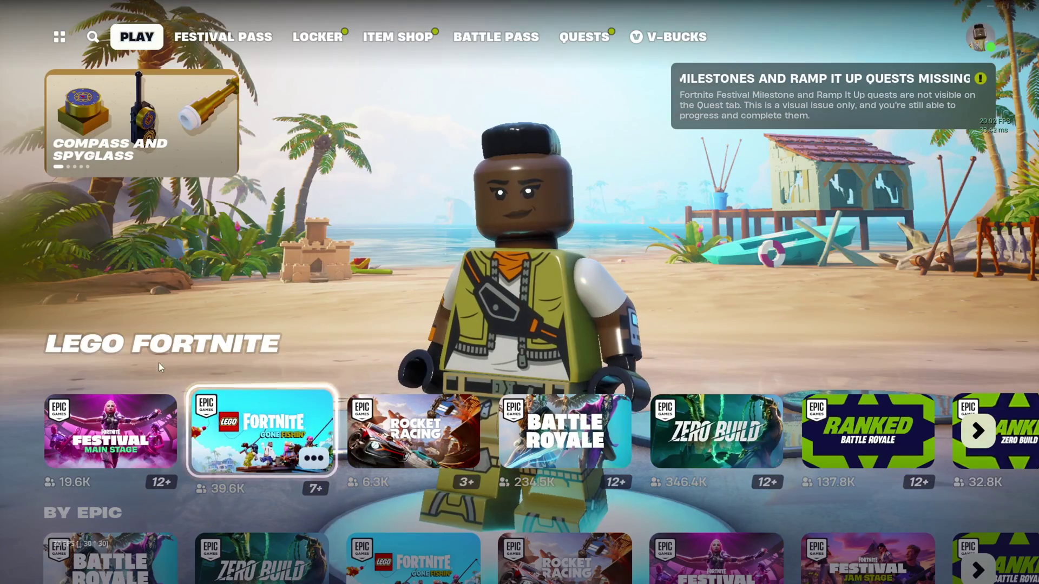
left_click(119, 428)
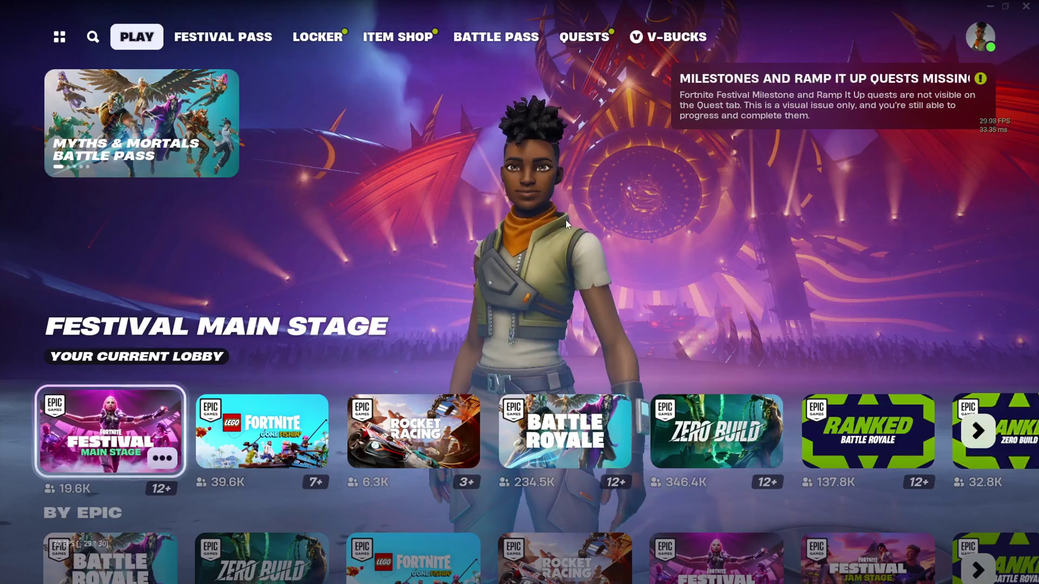